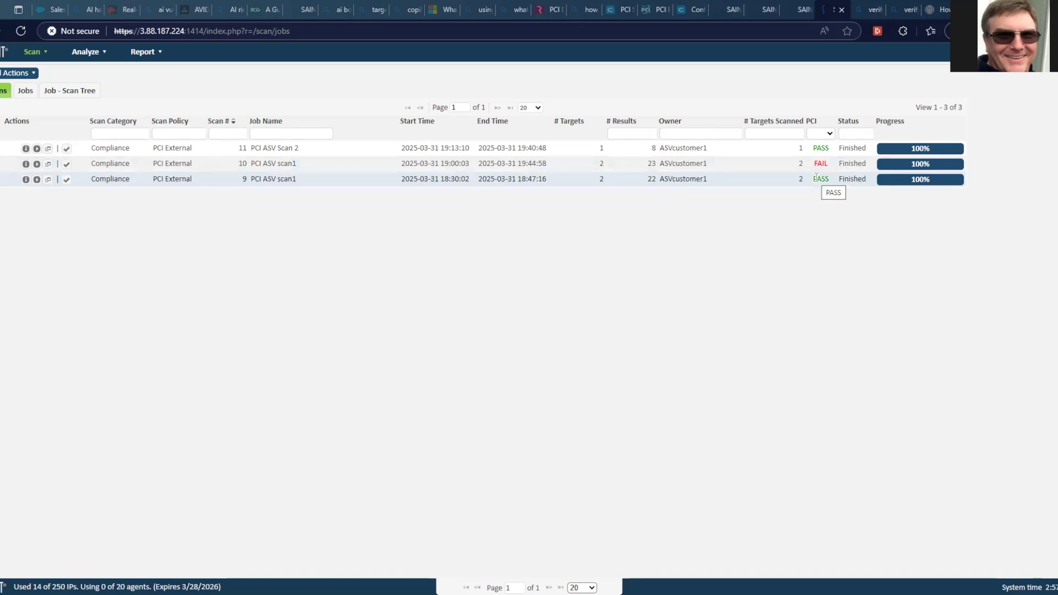
# Review the execution history and results data of scan 9, PCI ASV scan1, and return to the scan list.
pyautogui.click(25, 179)
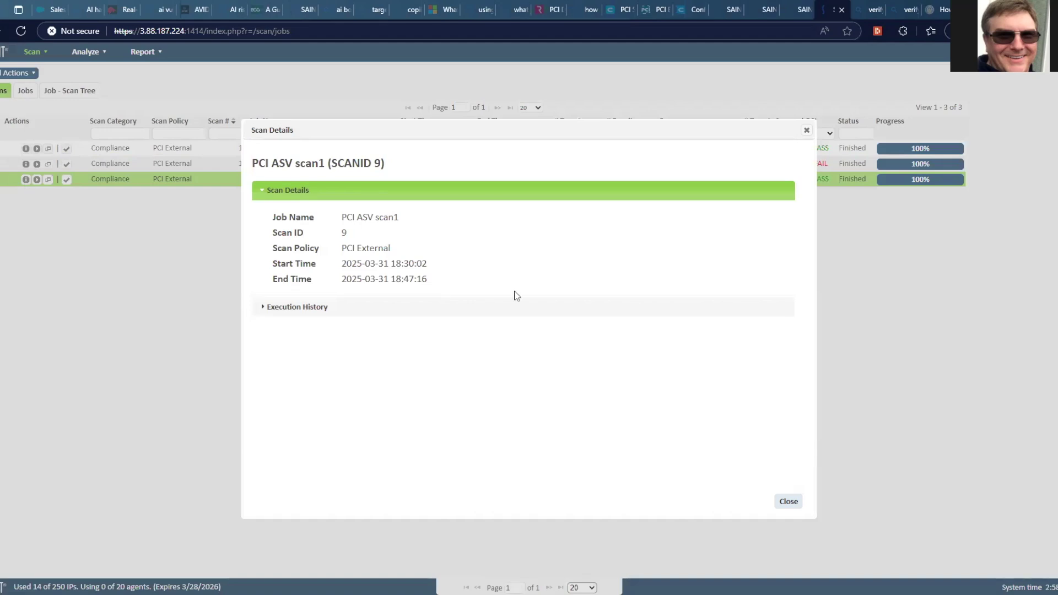
pyautogui.click(554, 307)
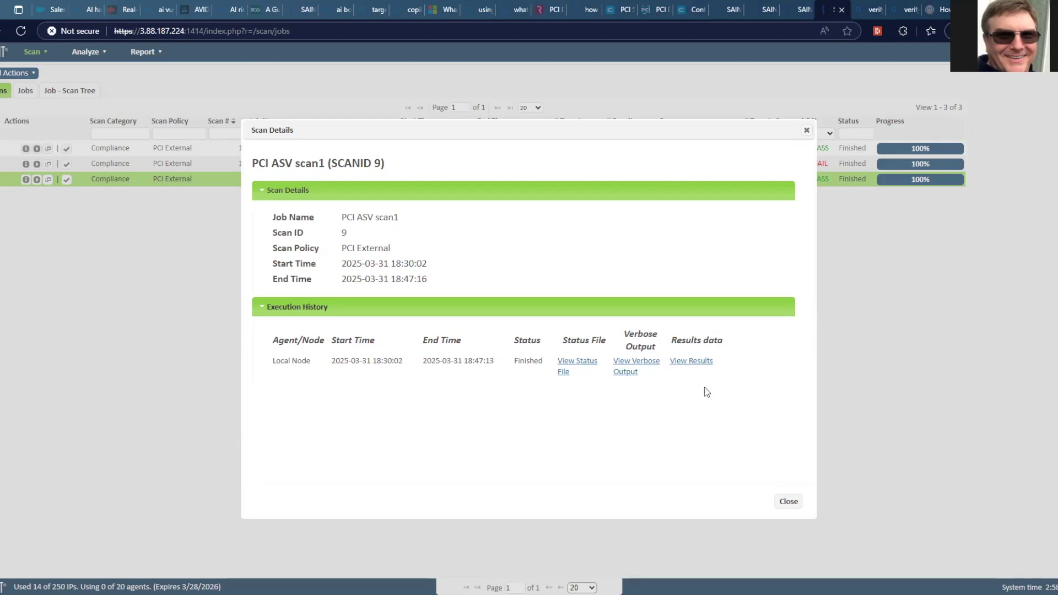
pyautogui.click(684, 365)
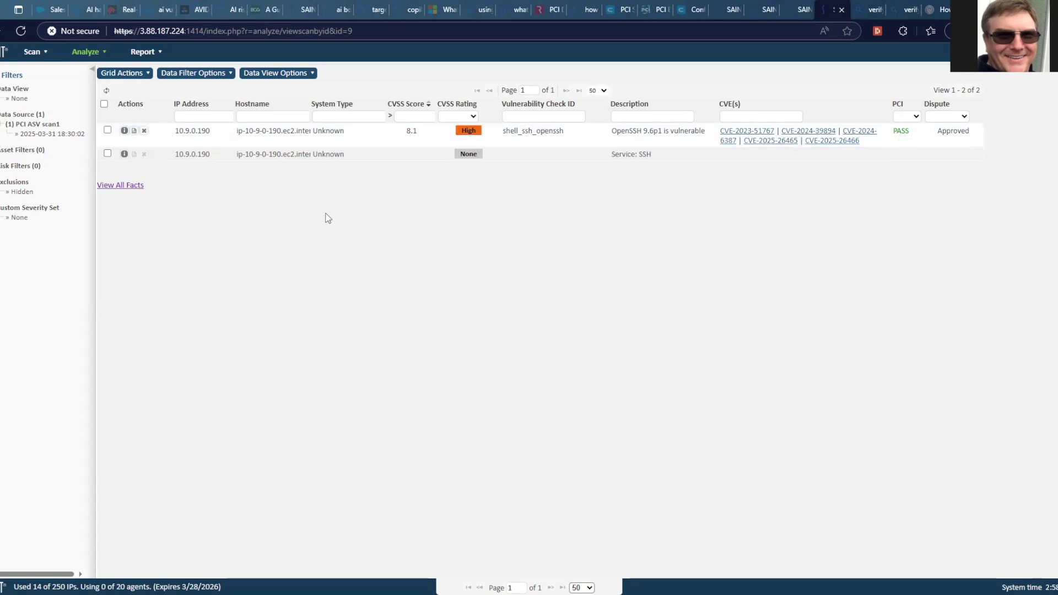
pyautogui.click(33, 53)
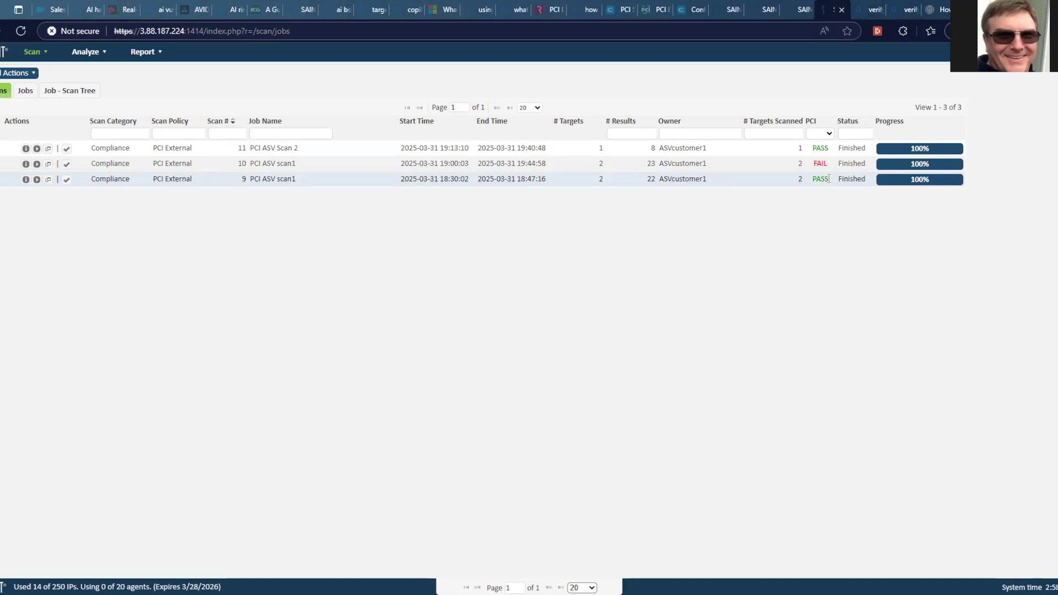
# Start an attestation request for scan 9 and open its special note on remote access port 22 (SSH) for editing.
pyautogui.click(67, 181)
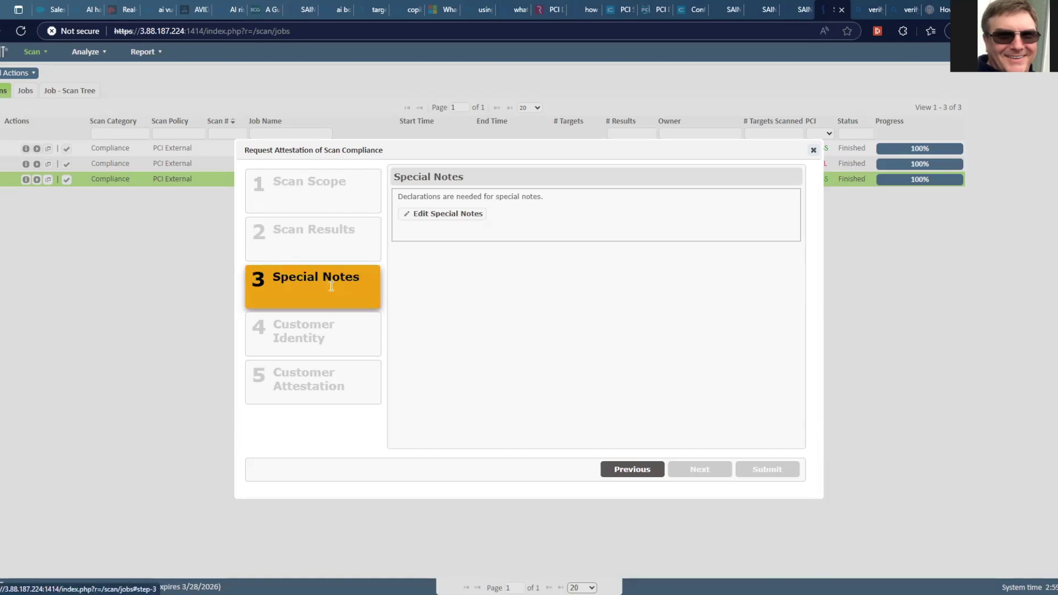
pyautogui.click(417, 217)
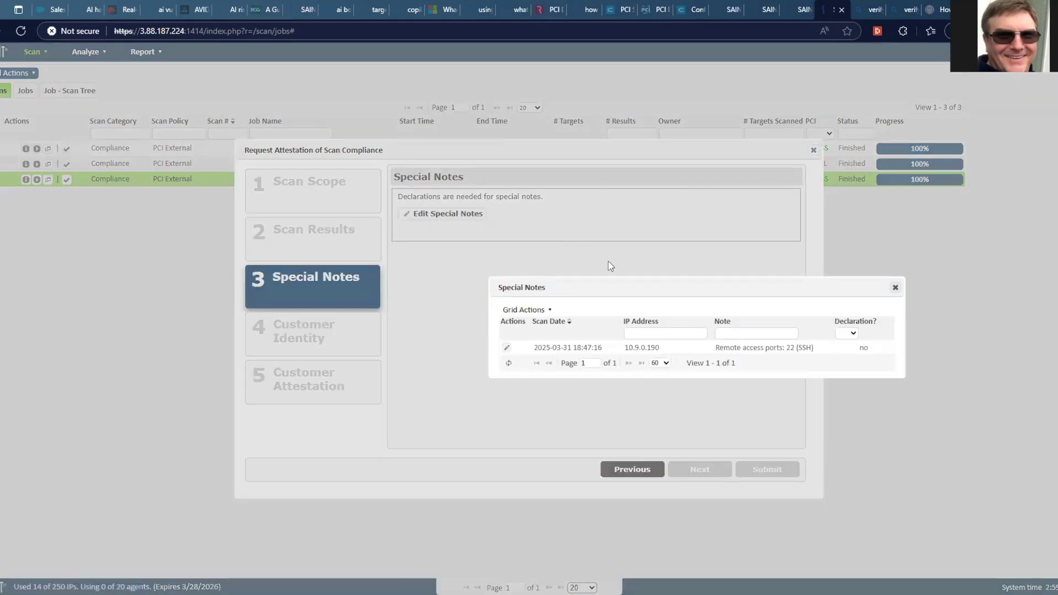
pyautogui.moveTo(626, 287); pyautogui.dragTo(640, 252)
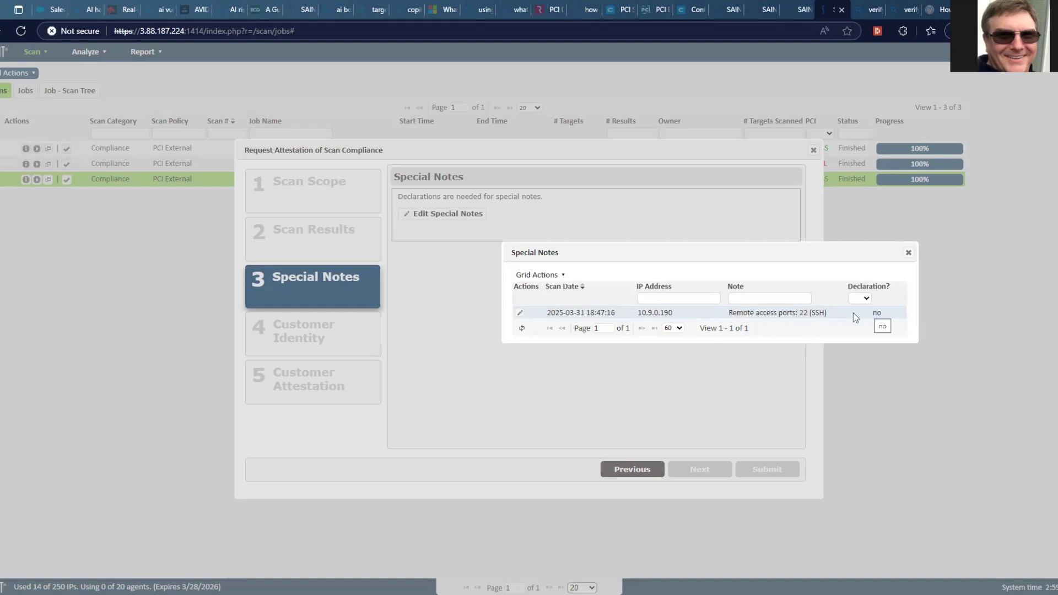
pyautogui.click(520, 316)
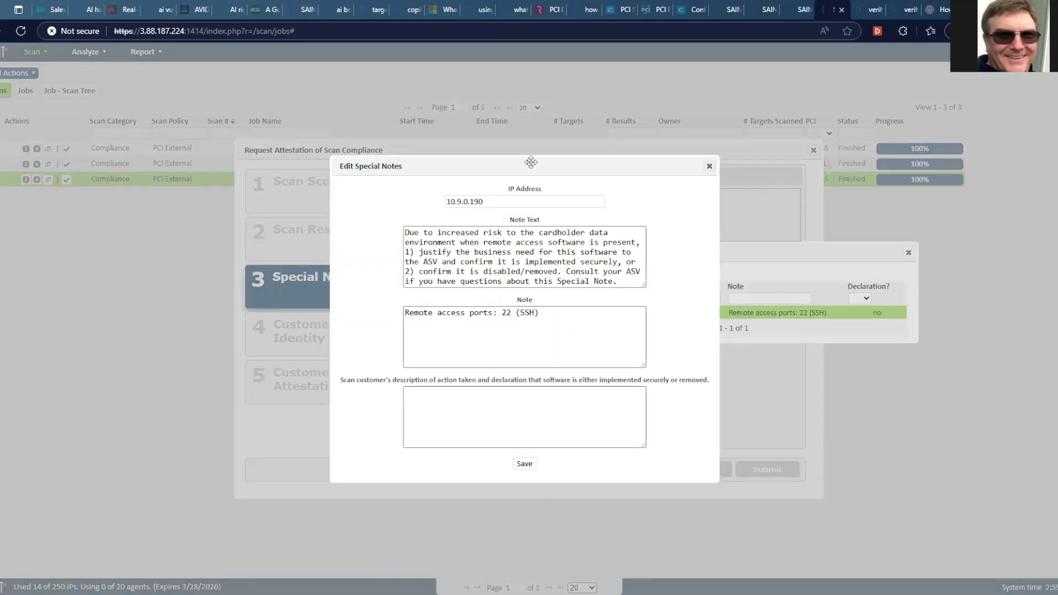
pyautogui.moveTo(530, 161); pyautogui.dragTo(531, 131)
pyautogui.moveTo(646, 257); pyautogui.dragTo(659, 283)
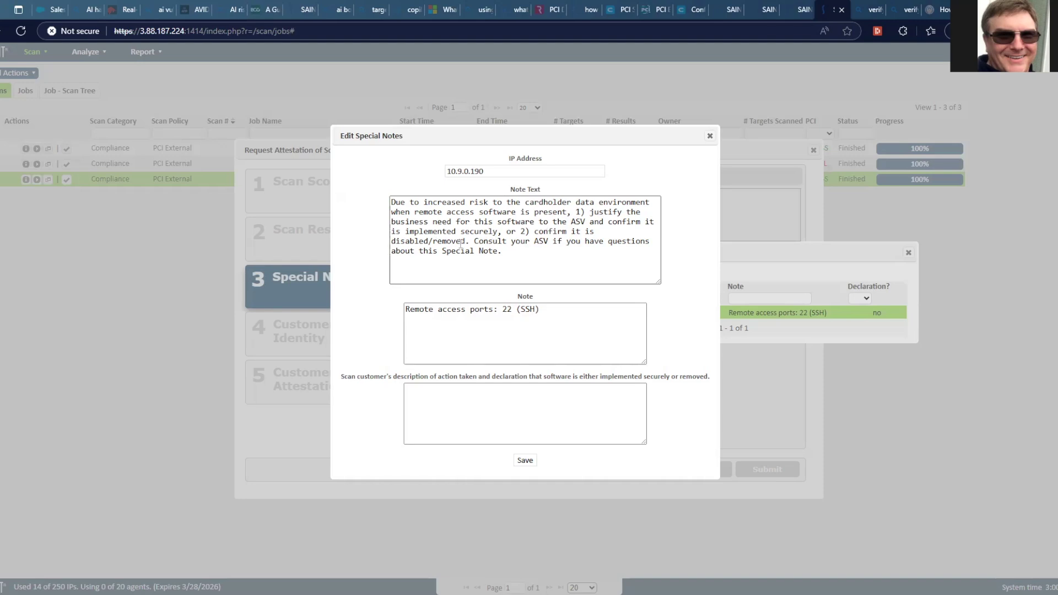
# Save the SSH note's declaration as "Justified the business need through the following guidance and the steps you use to mitigate risks to the CDE.".
pyautogui.click(484, 402)
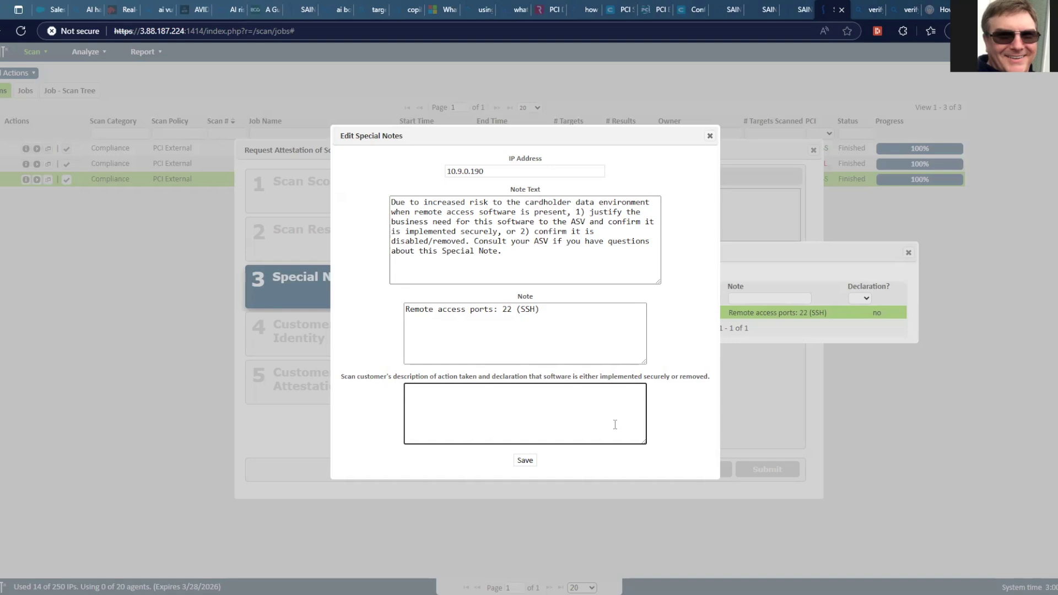
pyautogui.write('Jut')
pyautogui.write('tified')
pyautogui.write(' the bjsi')
pyautogui.press('BackSpace')
pyautogui.press('BackSpace')
pyautogui.press('BackSpace')
pyautogui.write('usiness need thro')
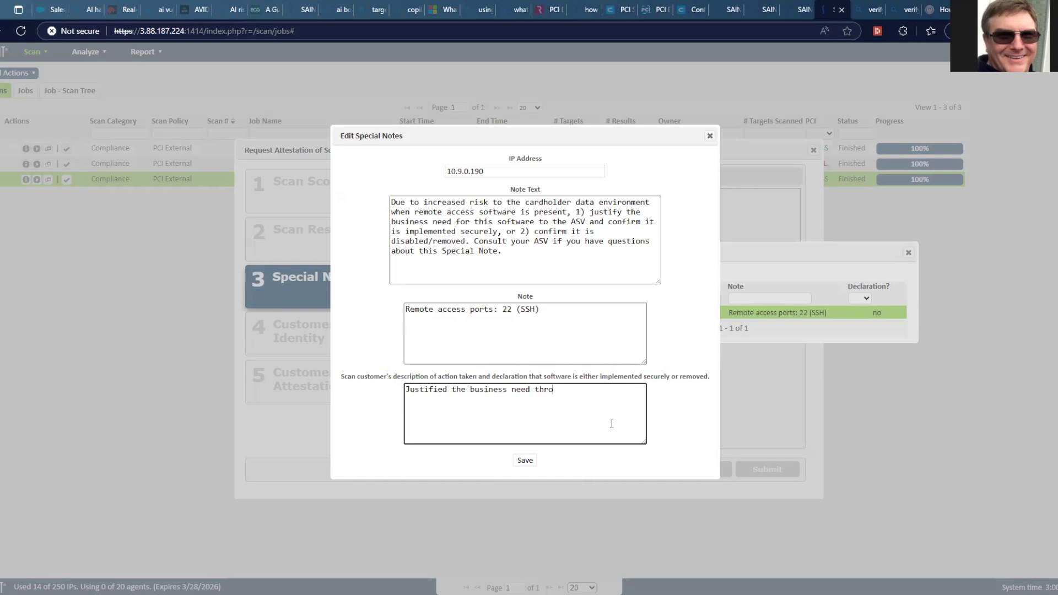
pyautogui.write('ugh the following ')
pyautogui.write('guidnace')
pyautogui.press('BackSpace')
pyautogui.press('BackSpace')
pyautogui.press('BackSpace')
pyautogui.write('ance')
pyautogui.press('BackSpace')
pyautogui.press('BackSpace')
pyautogui.press('BackSpace')
pyautogui.press('BackSpace')
pyautogui.write('a')
pyautogui.press('BackSpace')
pyautogui.press('BackSpace')
pyautogui.write('ance and')
pyautogui.write('the')
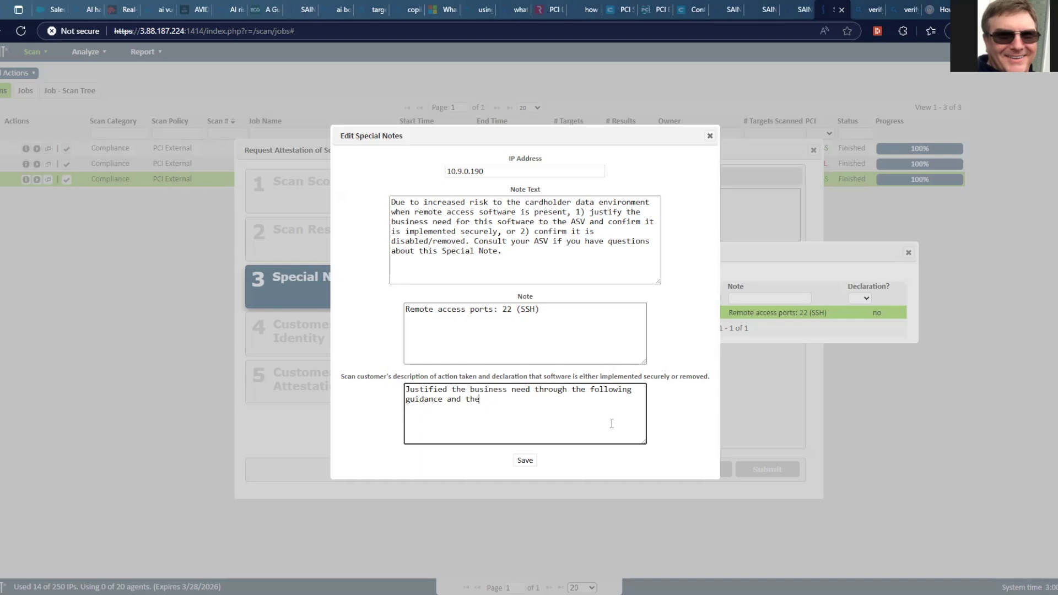
pyautogui.write(' steps you use to mitigate risks ')
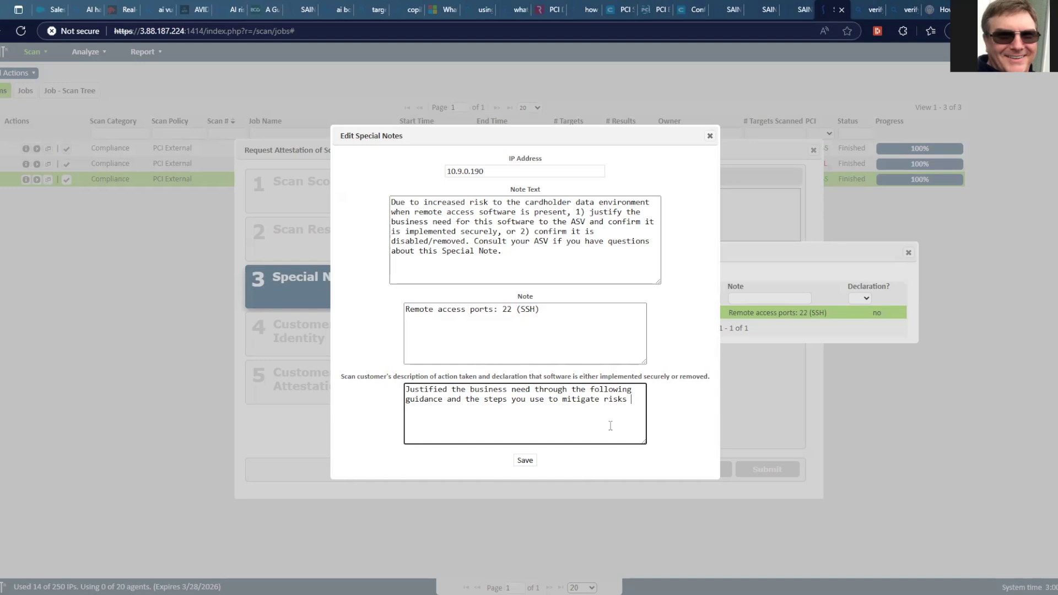
pyautogui.write('to the CDE.')
pyautogui.click(525, 461)
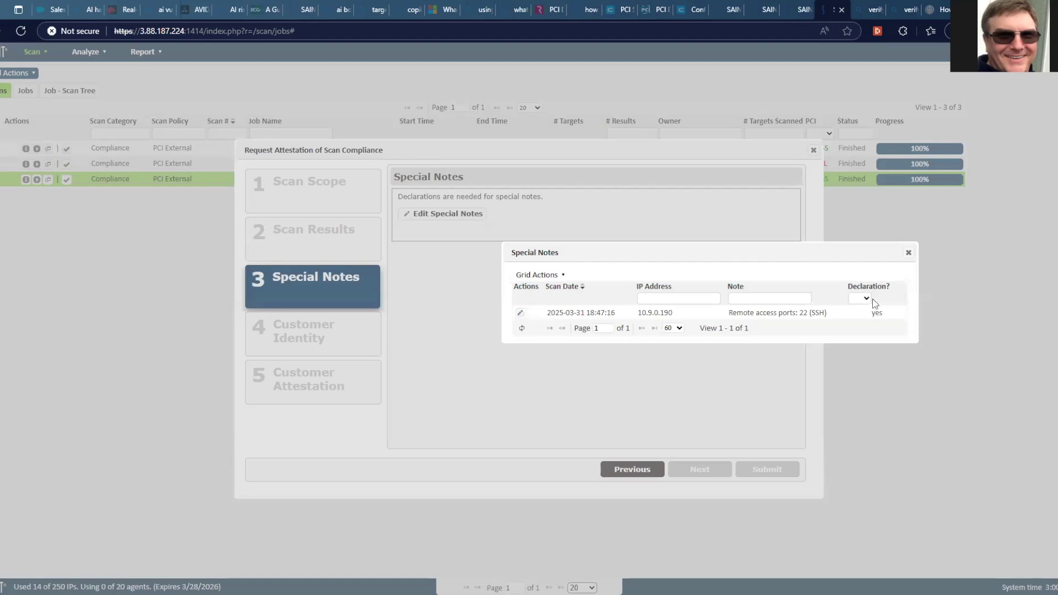
pyautogui.click(909, 253)
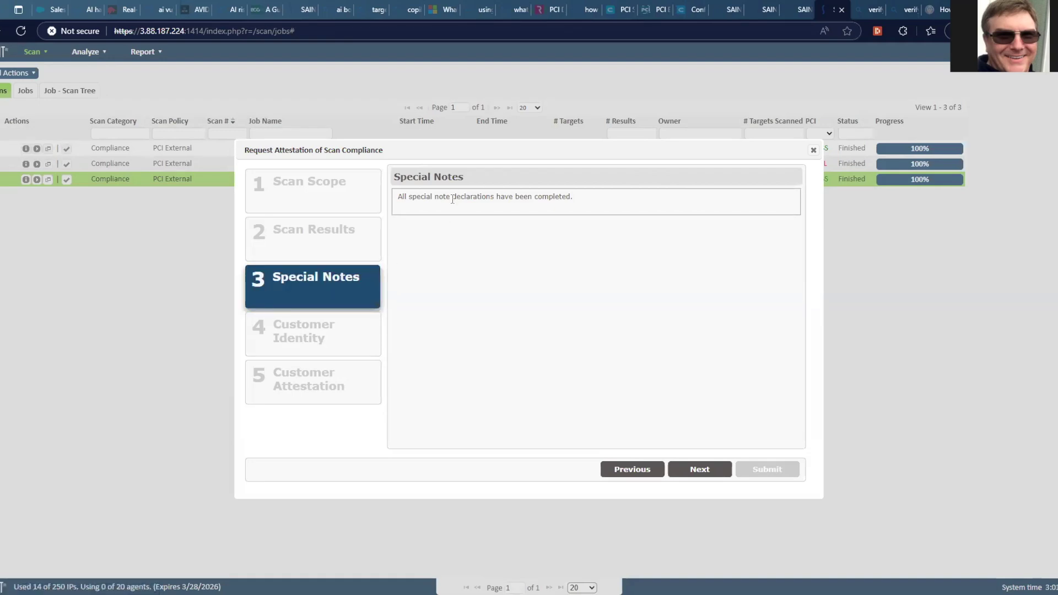
# Choose the existing customer identity as the scan customer and continue to the Customer Attestation stage.
pyautogui.click(692, 470)
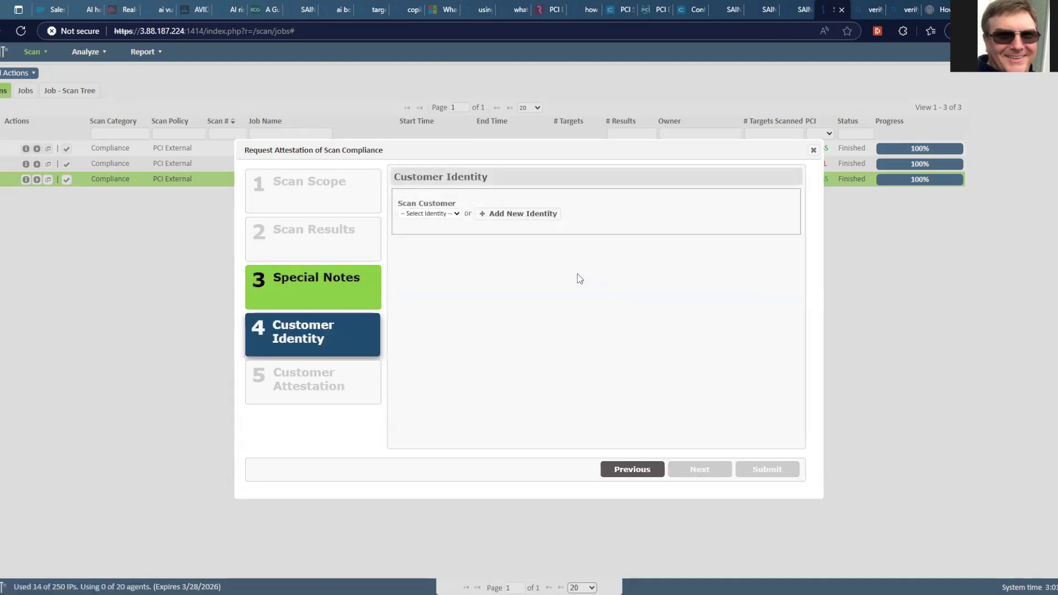
pyautogui.click(456, 215)
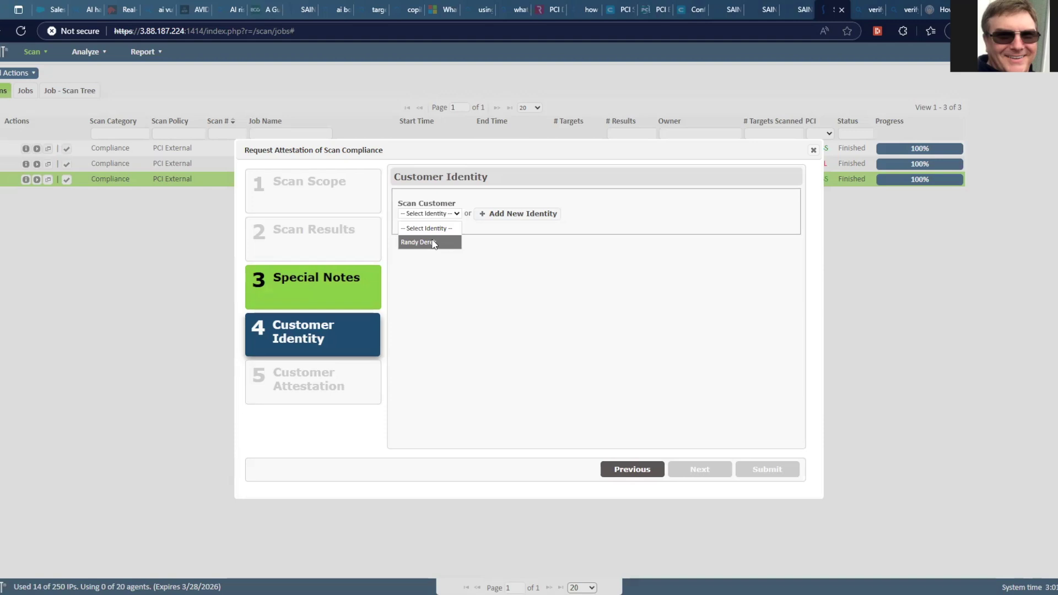
pyautogui.click(432, 243)
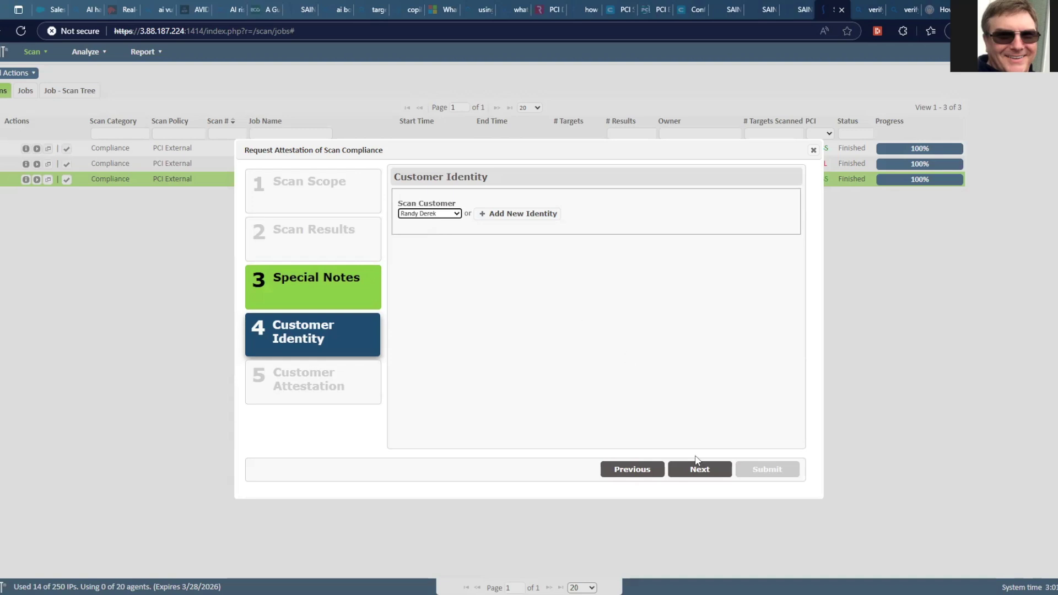
pyautogui.click(692, 476)
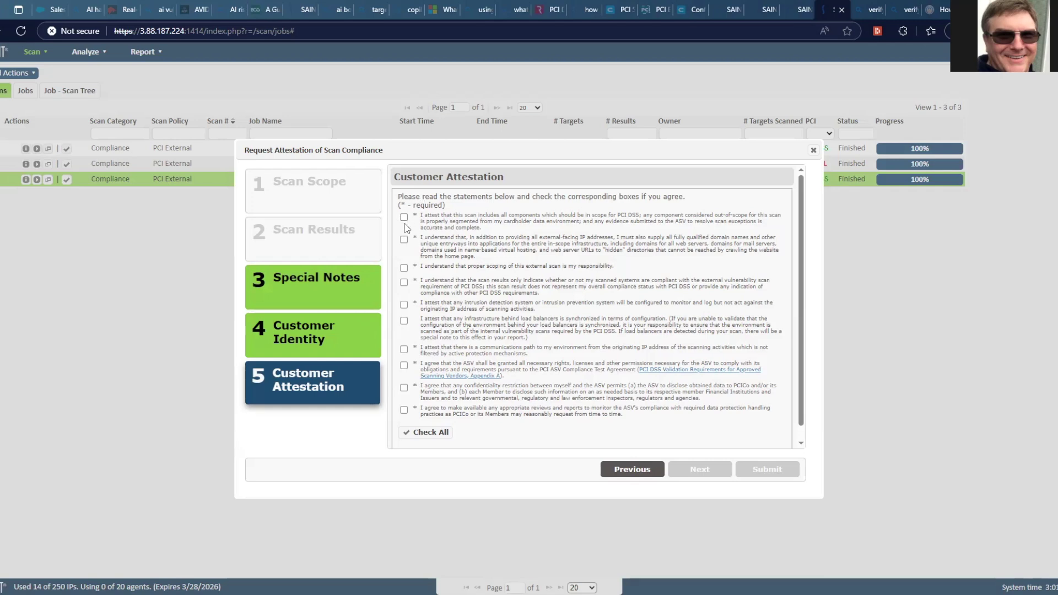
# Agree to all customer attestation statements and submit the attestation request for scan 9.
pyautogui.click(423, 433)
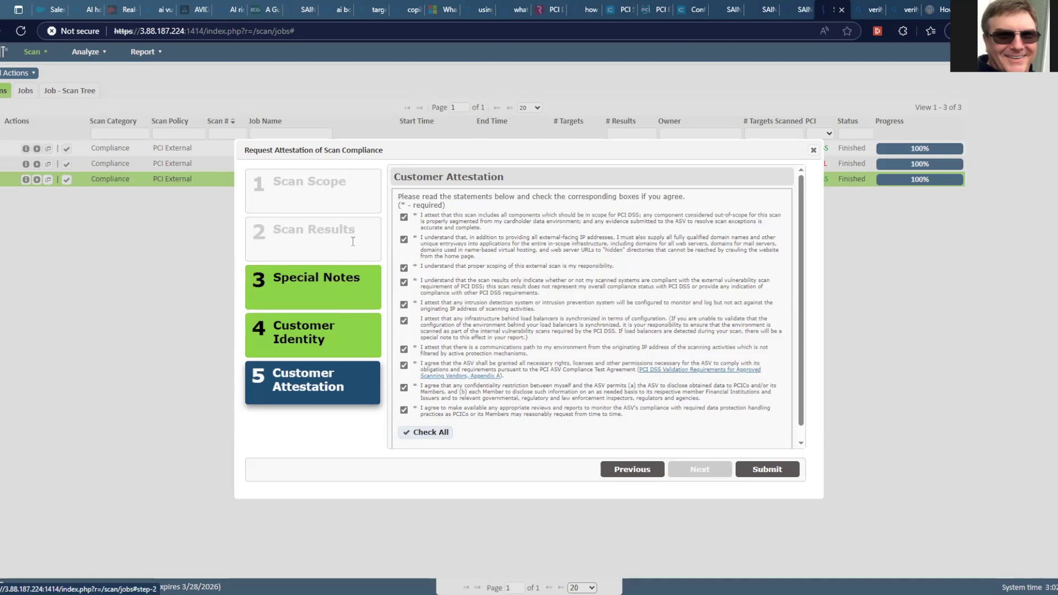
pyautogui.click(761, 470)
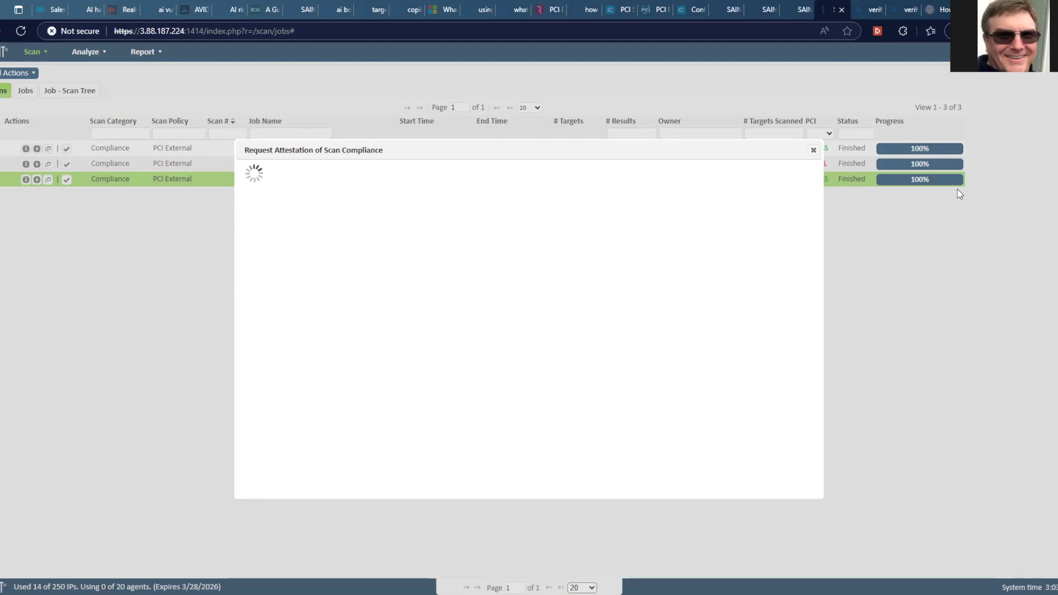
pyautogui.click(813, 151)
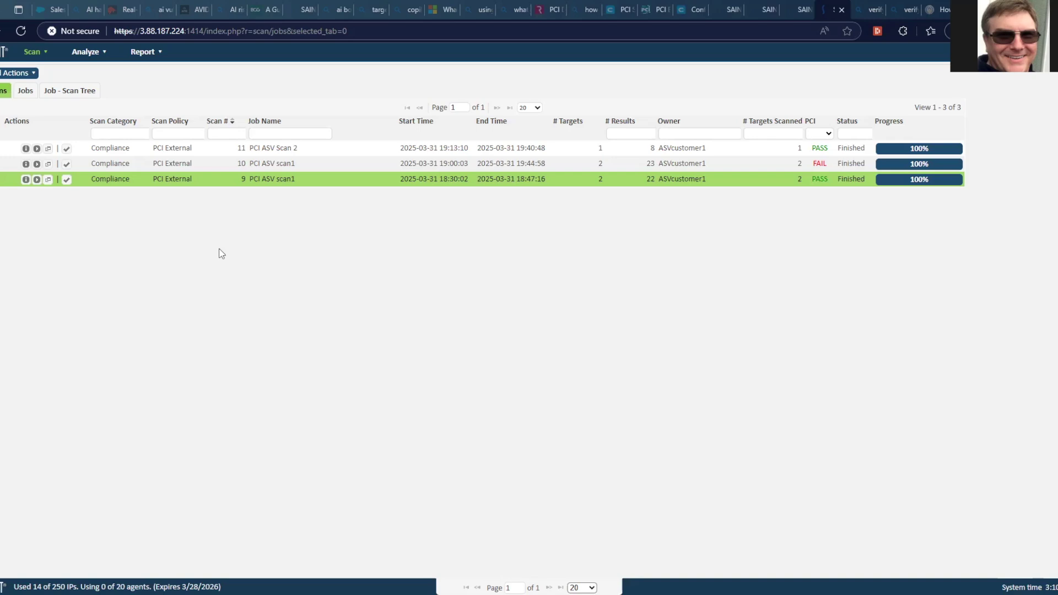
# Reopen the attestation of scan 9 and download all of its reports as a zip archive.
pyautogui.click(66, 182)
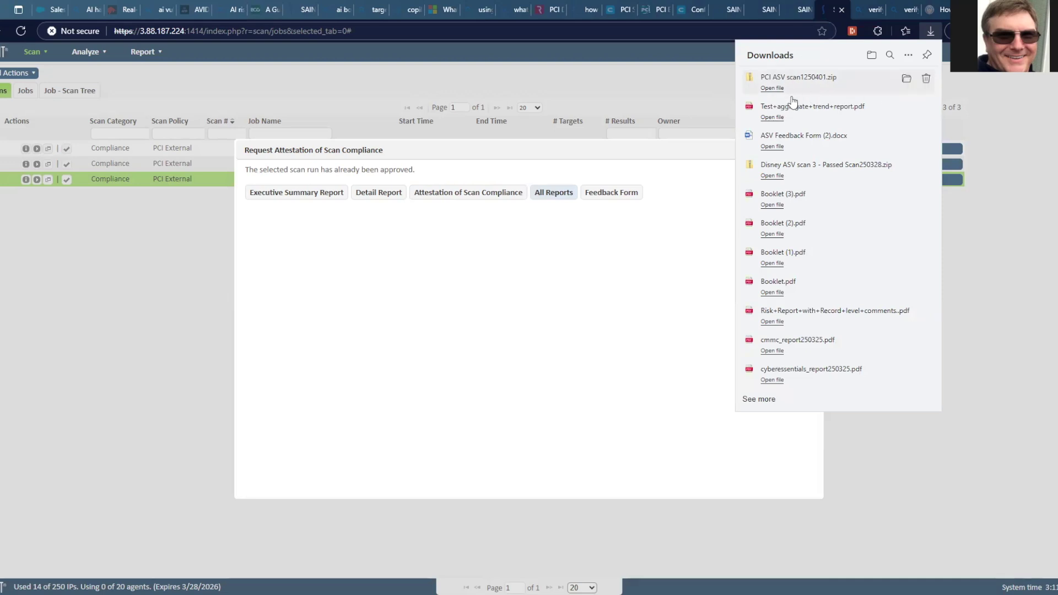
pyautogui.click(608, 241)
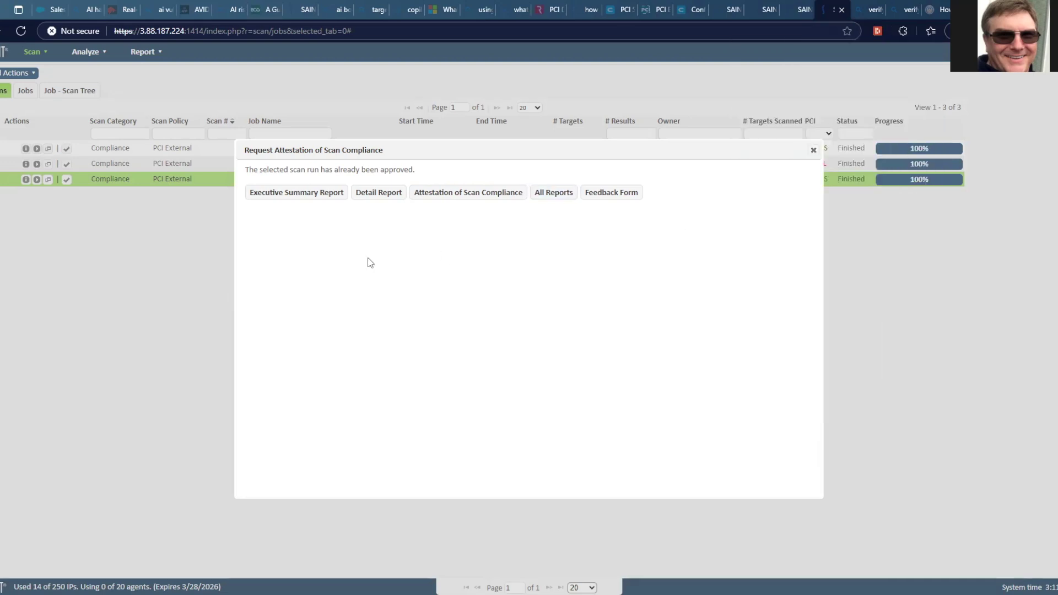
# Open the Executive Summary Report of scan 9 and read through its vulnerabilities, special notes and scope sections.
pyautogui.click(306, 198)
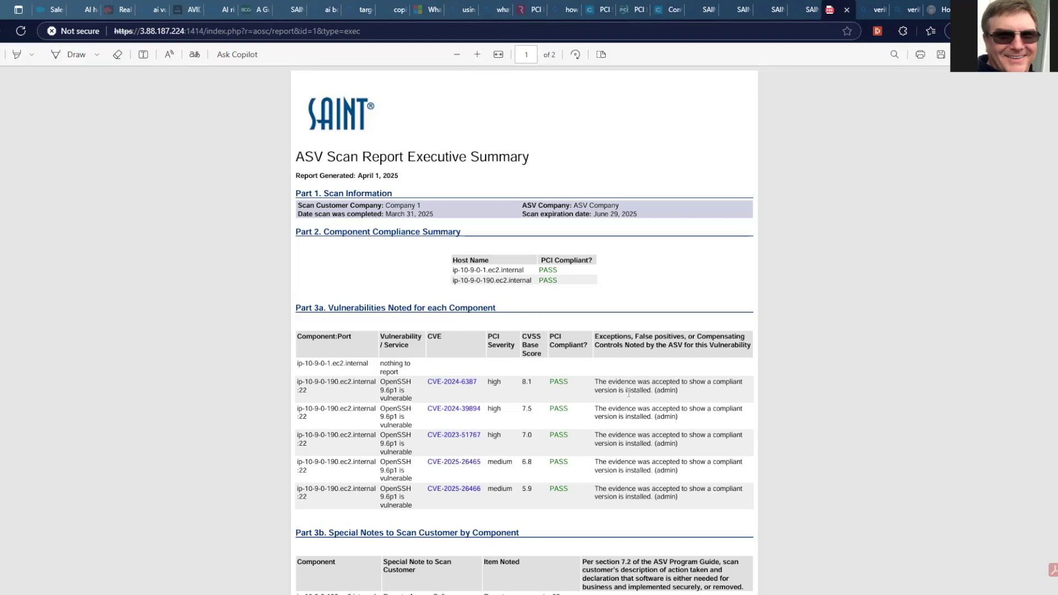
pyautogui.scroll(-2, 539, 430)
pyautogui.scroll(-4, 540, 430)
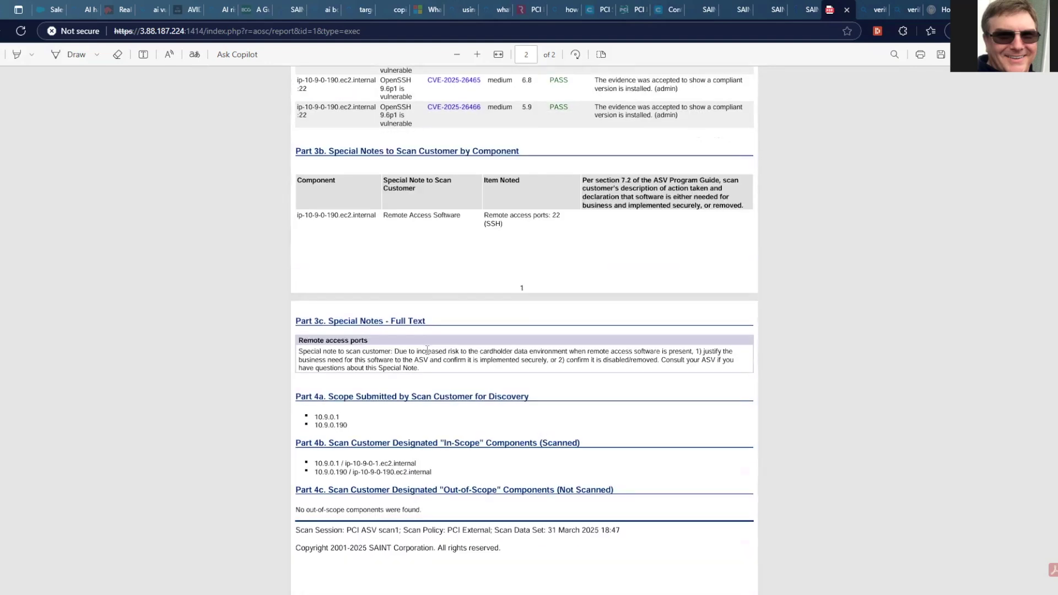
pyautogui.scroll(-1, 427, 351)
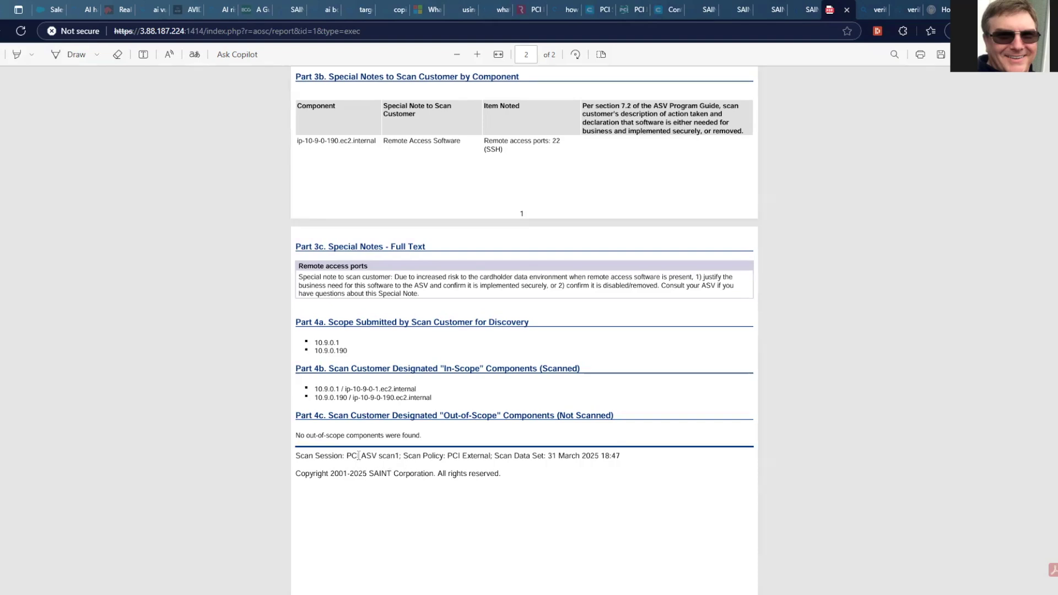
pyautogui.scroll(5, 496, 374)
pyautogui.scroll(3, 496, 373)
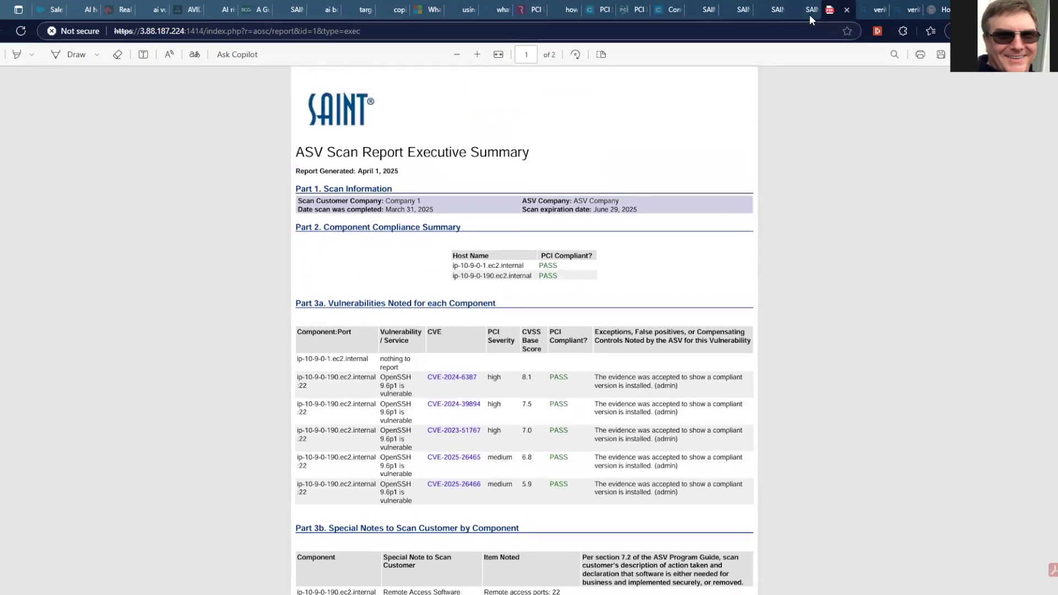
# View the Attestation of Scan Compliance report for scan 9 and return to its report choices.
pyautogui.click(794, 11)
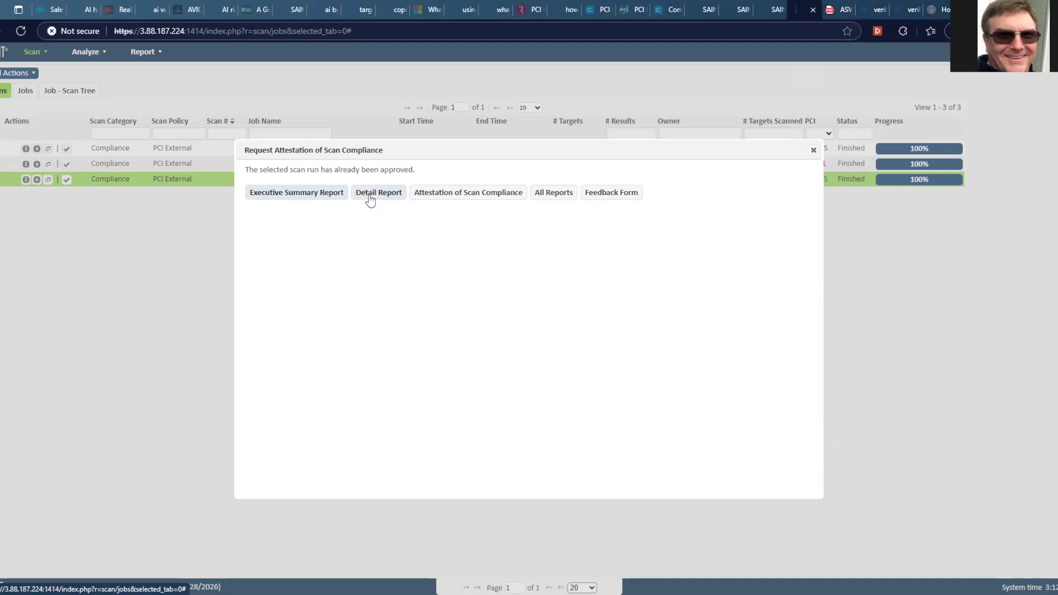
pyautogui.click(478, 196)
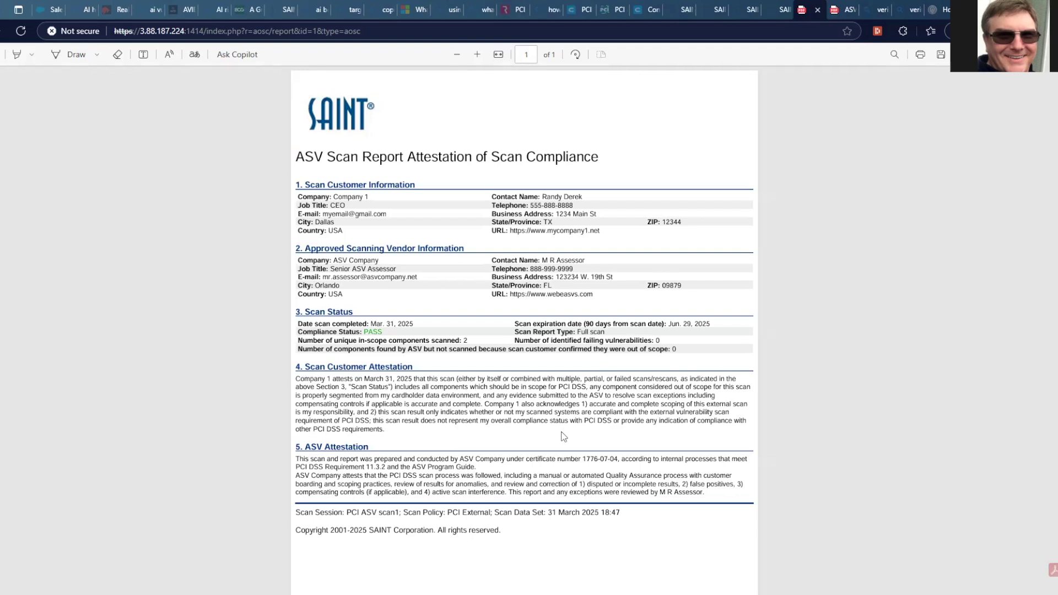
pyautogui.click(782, 12)
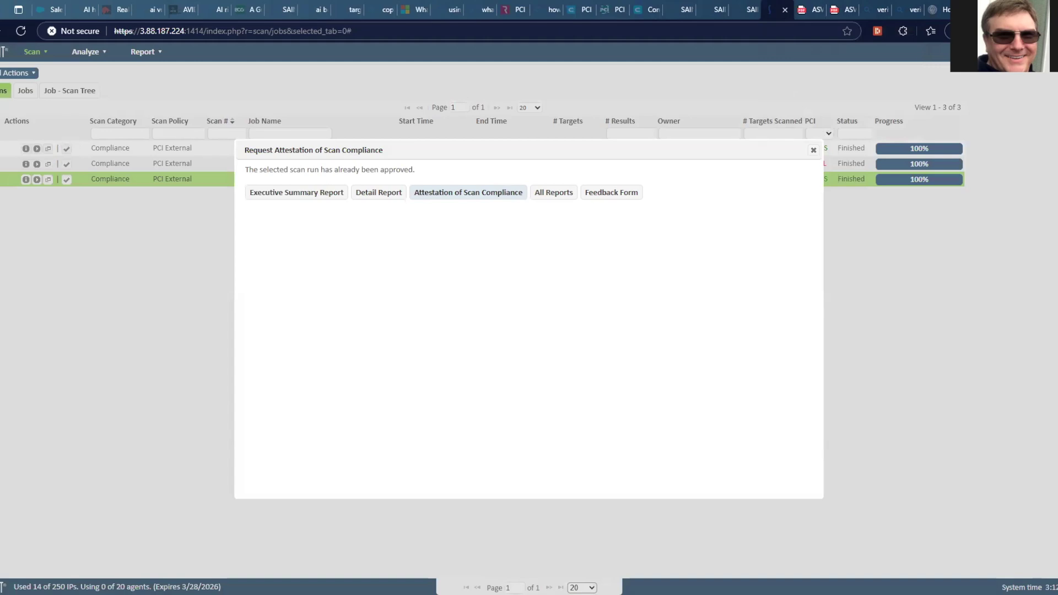